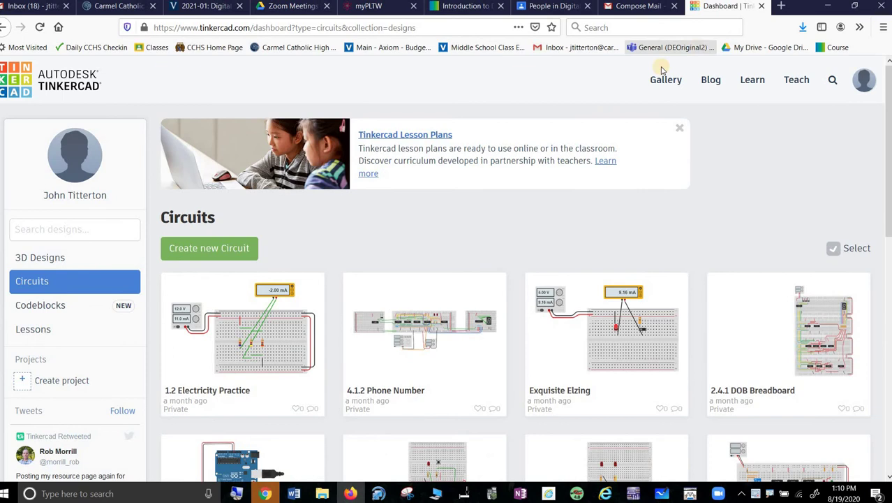
# Step: Switch the dashboard from 3D Designs to Circuits to begin a new blank circuit
pyautogui.click(44, 261)
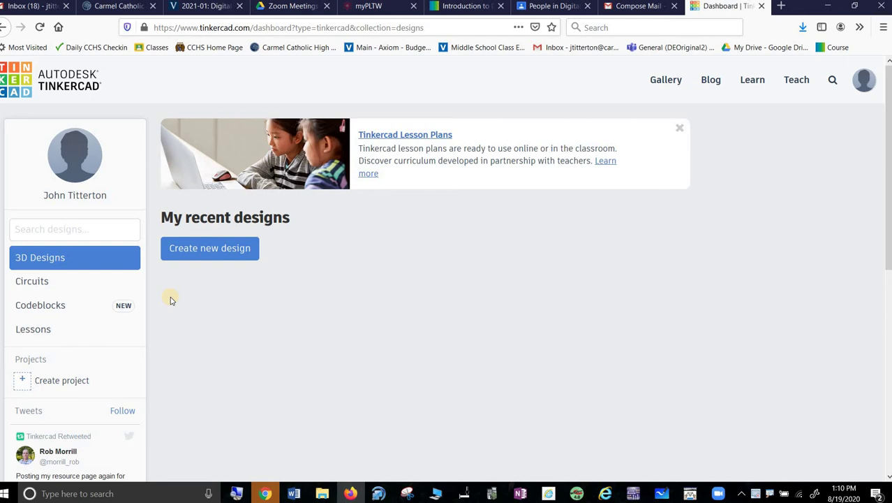
pyautogui.click(46, 280)
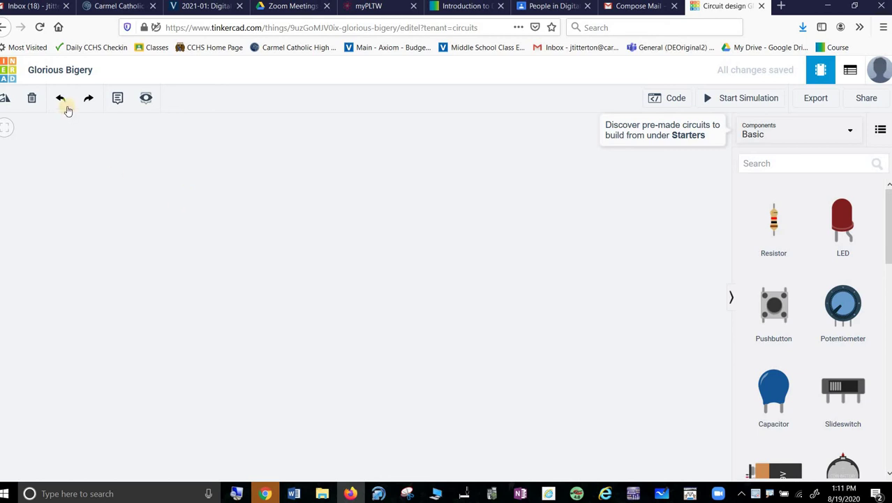
# Step: Rename the circuit design to '1.1.2 Intro to Breadboarding'
pyautogui.click(91, 72)
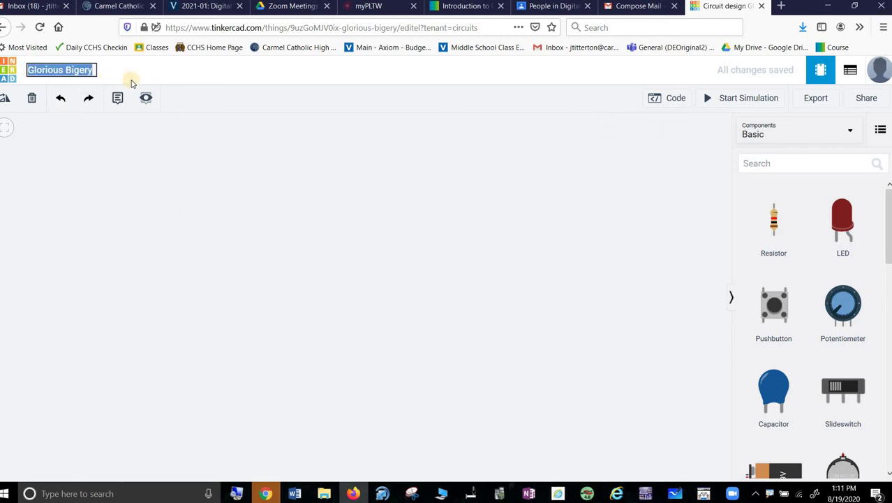
pyautogui.write('1.')
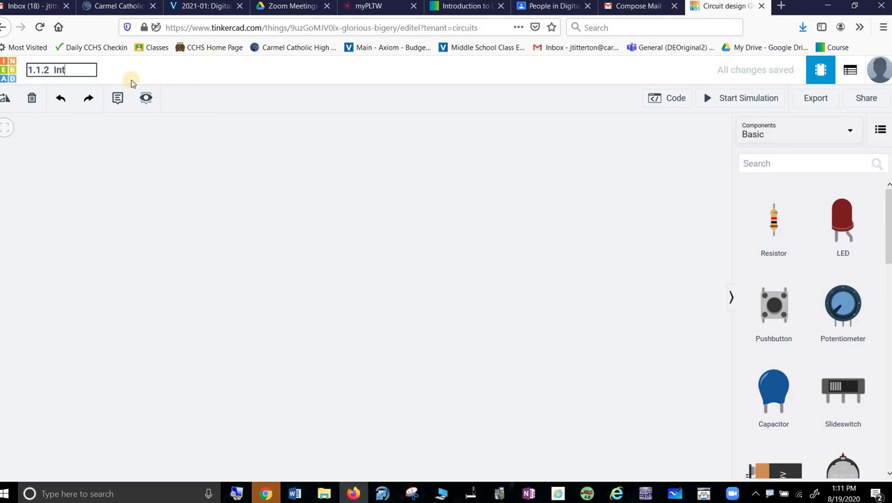
pyautogui.write('1.2  Intro to Breadboarding')
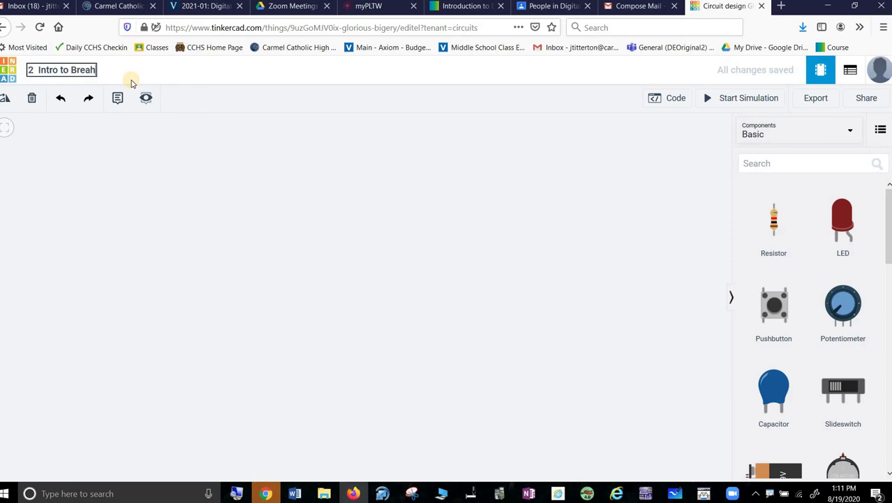
pyautogui.press('Return')
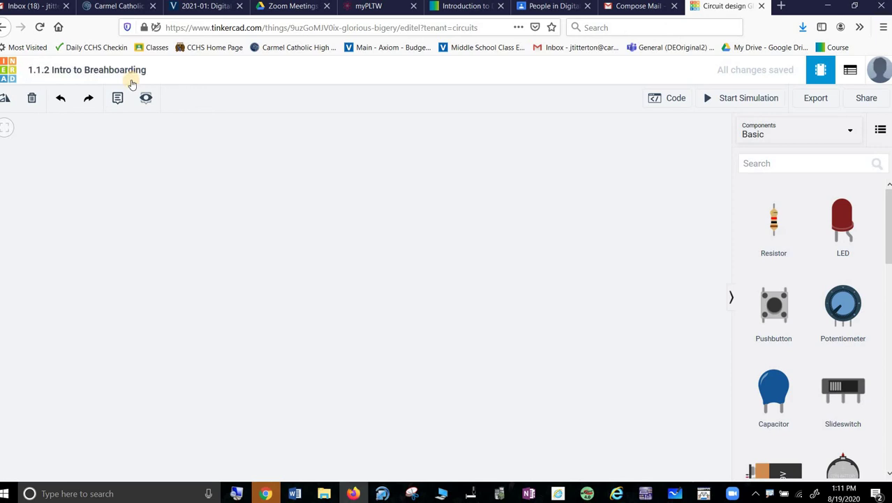
# Step: Search the components for 'brea' and place a small breadboard on the canvas
pyautogui.click(773, 163)
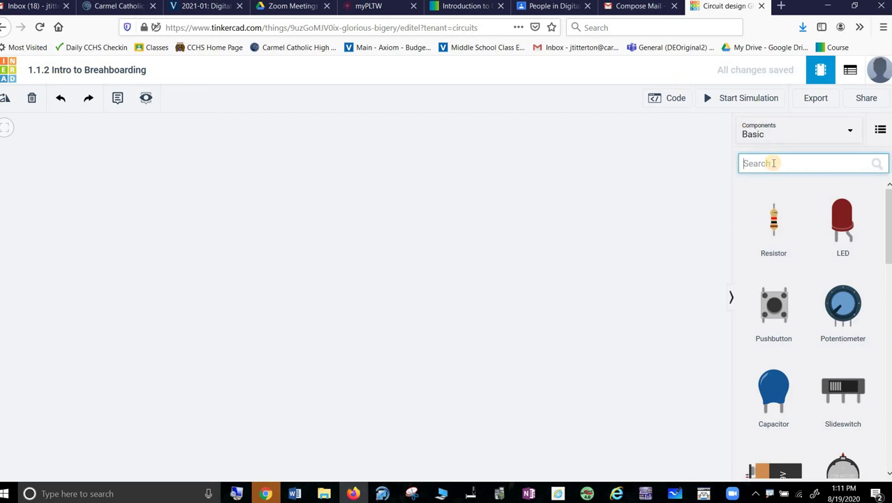
pyautogui.write('bread')
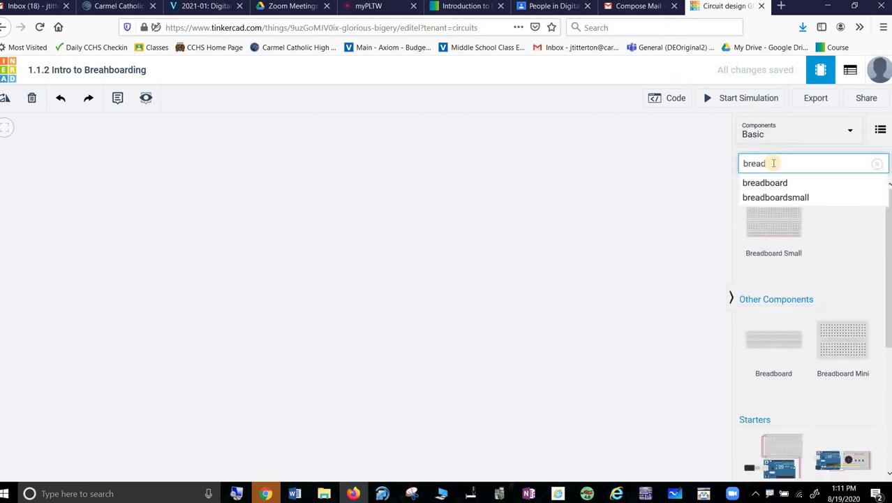
pyautogui.click(768, 183)
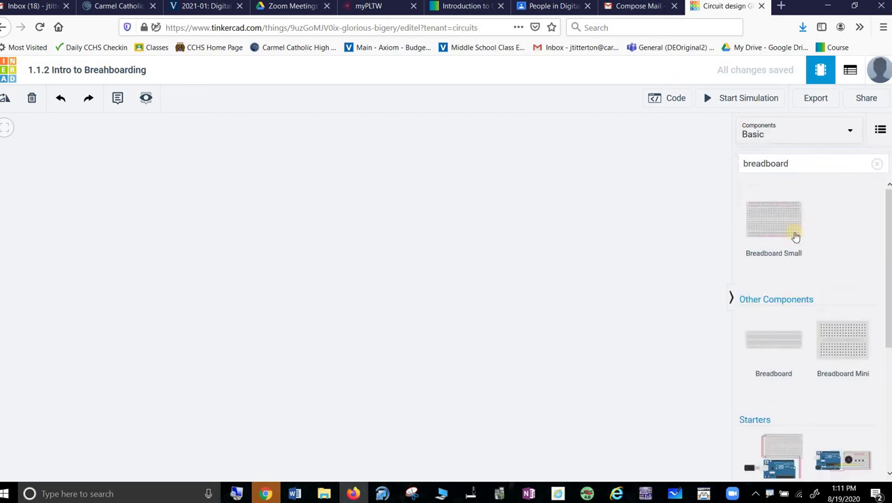
pyautogui.moveTo(778, 234); pyautogui.dragTo(319, 253)
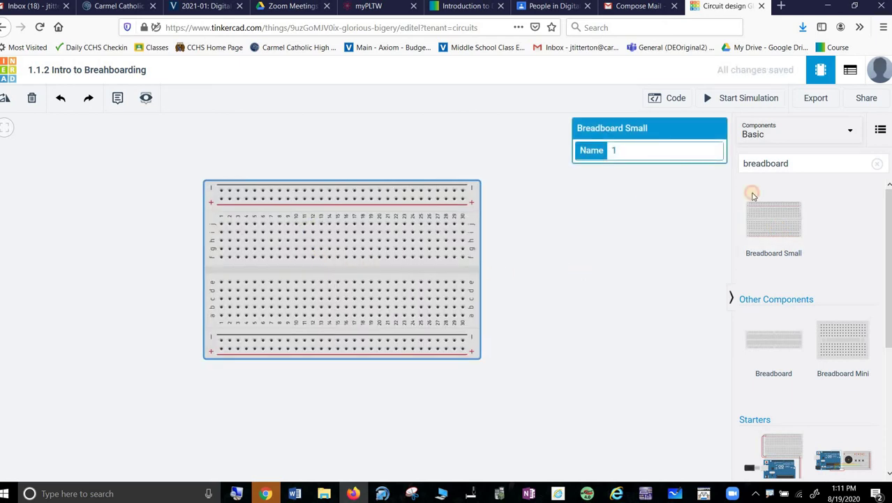
# Step: Search for 'power' and add a power supply beside the breadboard
pyautogui.click(753, 164)
pyautogui.hotkey('ctrl', 'a')
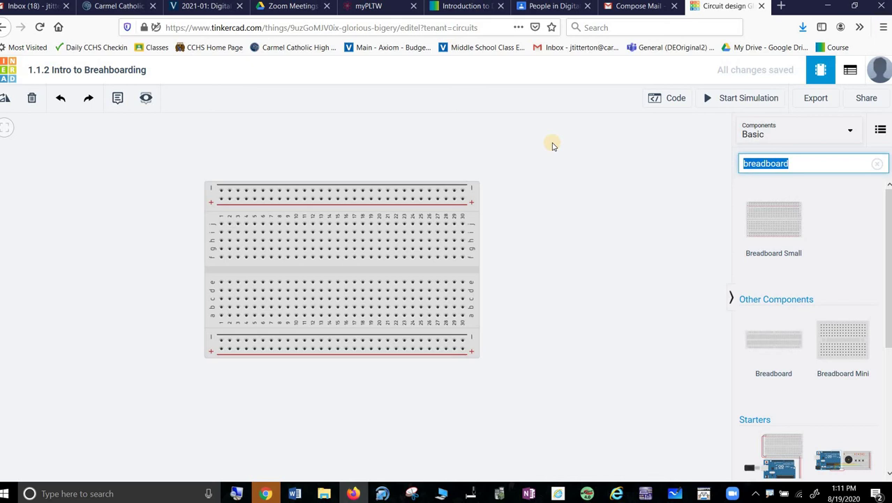
pyautogui.write('power')
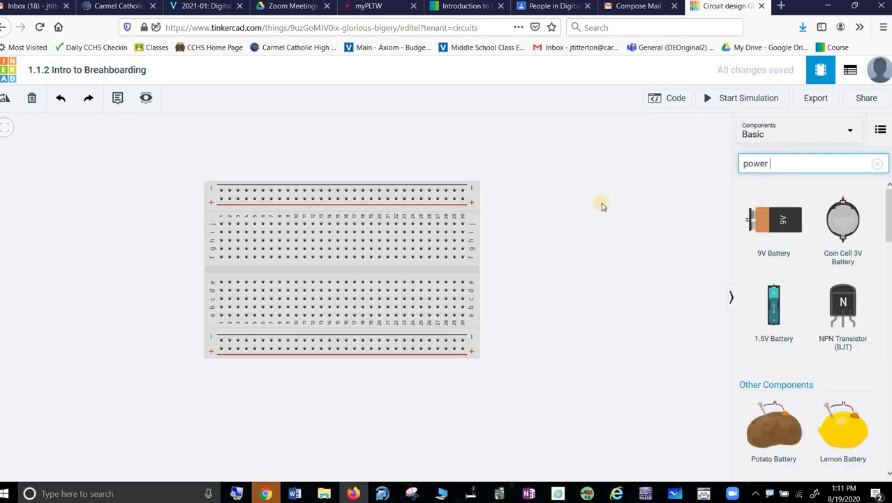
pyautogui.scroll(-4, 809, 314)
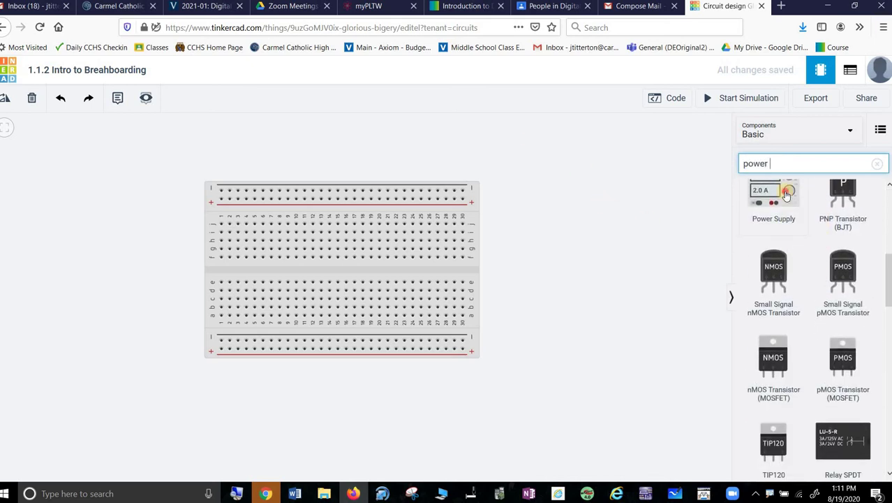
pyautogui.moveTo(772, 192); pyautogui.dragTo(567, 179)
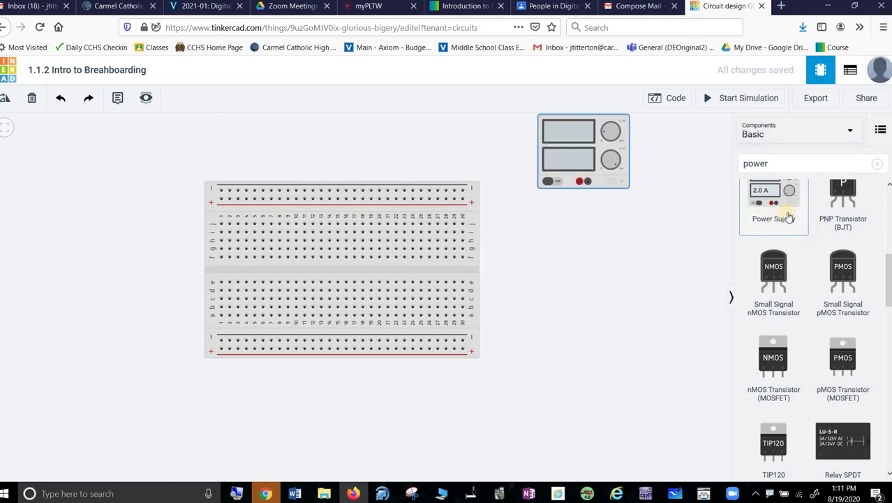
pyautogui.moveTo(576, 169); pyautogui.dragTo(559, 187)
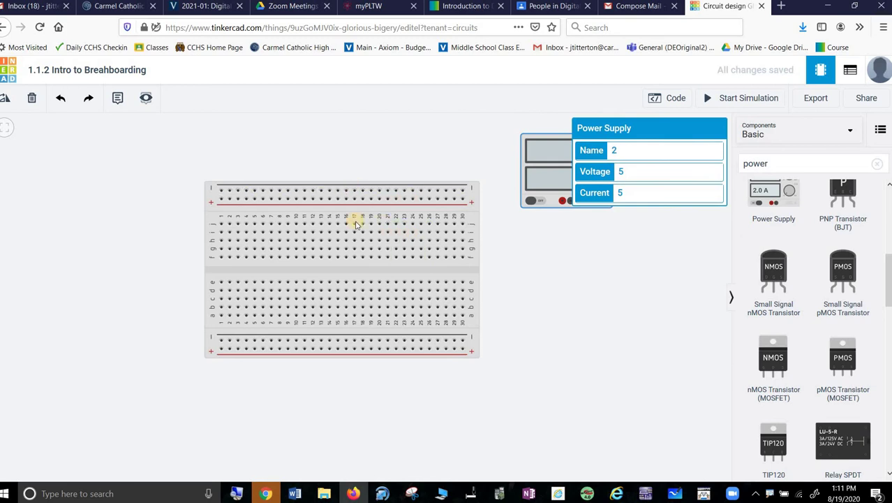
# Step: Move the breadboard lower and the power supply to the top-left, checking its 5 V, 5 A settings
pyautogui.click(603, 284)
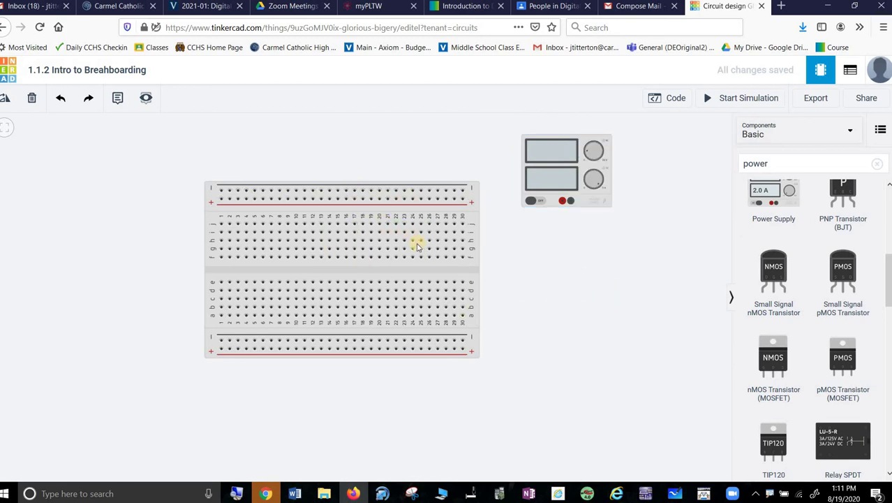
pyautogui.click(385, 291)
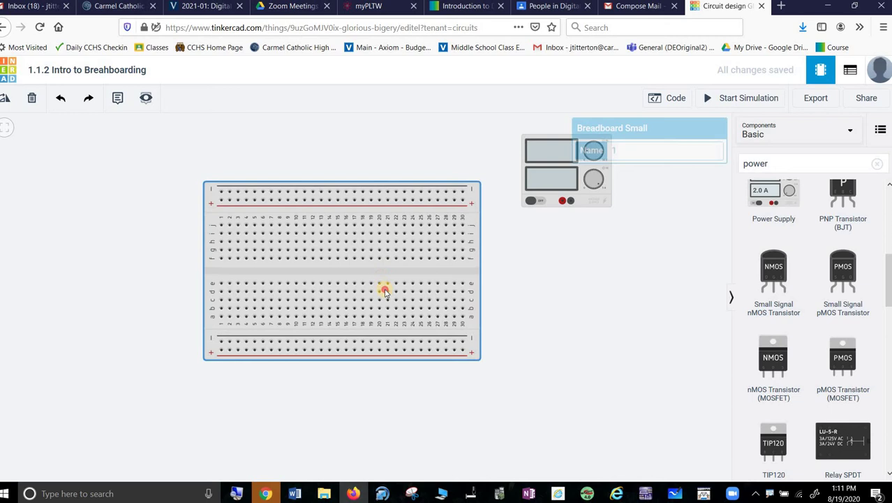
pyautogui.moveTo(385, 291); pyautogui.dragTo(383, 345)
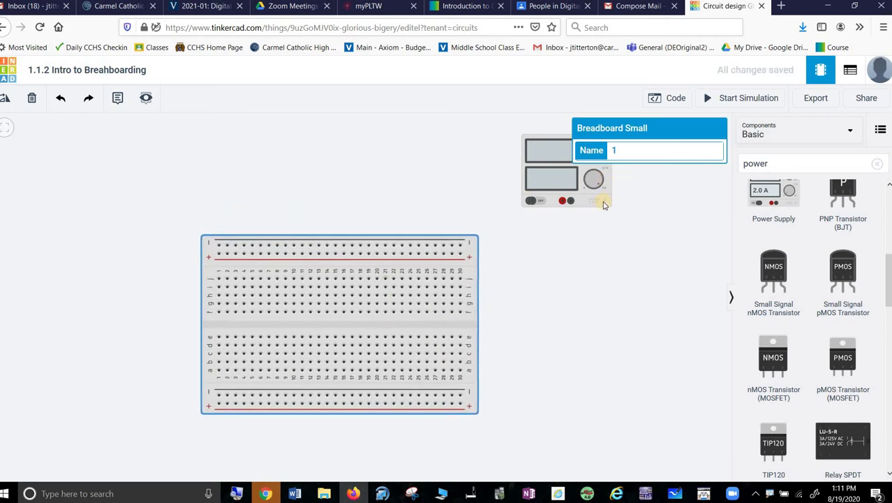
pyautogui.moveTo(578, 206); pyautogui.dragTo(119, 203)
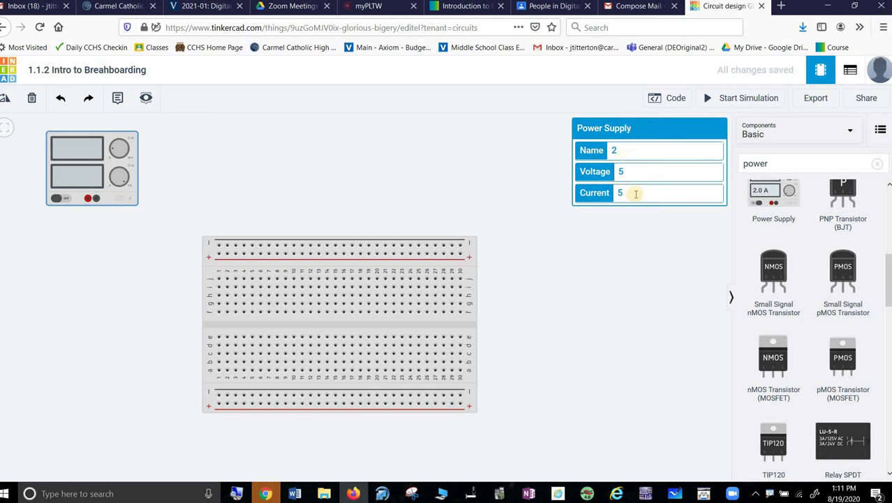
pyautogui.click(696, 131)
pyautogui.click(402, 213)
pyautogui.click(69, 160)
pyautogui.click(340, 179)
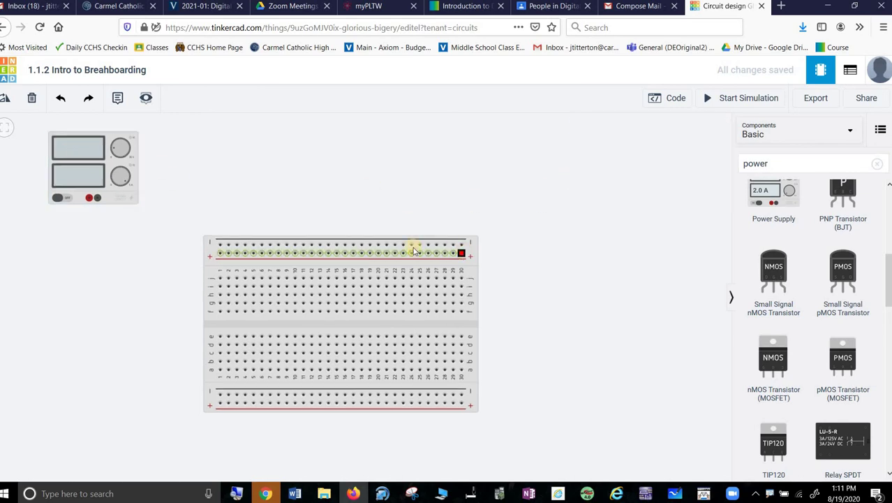
# Step: Wire the supply's positive terminal to the top positive rail with a red wire
pyautogui.click(89, 198)
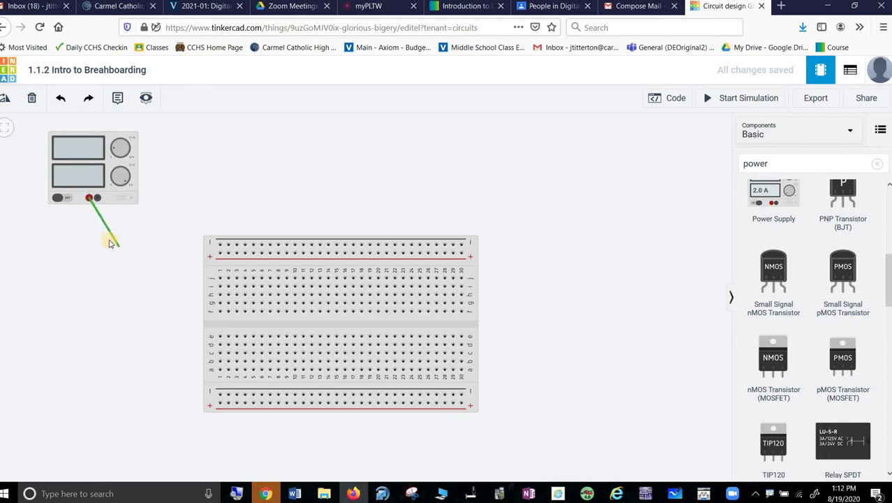
pyautogui.click(107, 238)
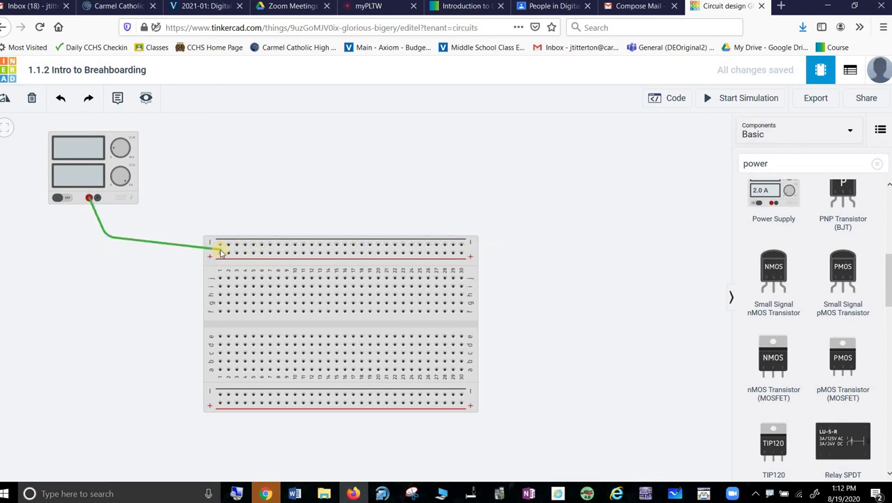
pyautogui.click(220, 252)
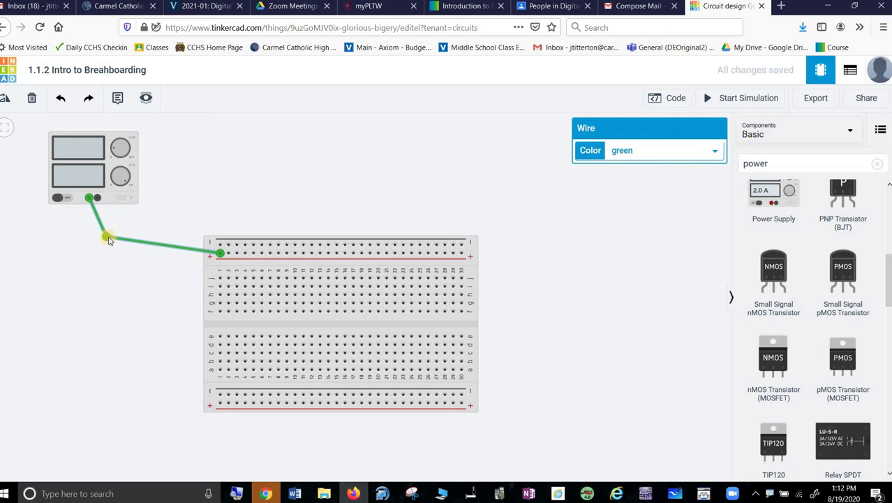
pyautogui.click(717, 153)
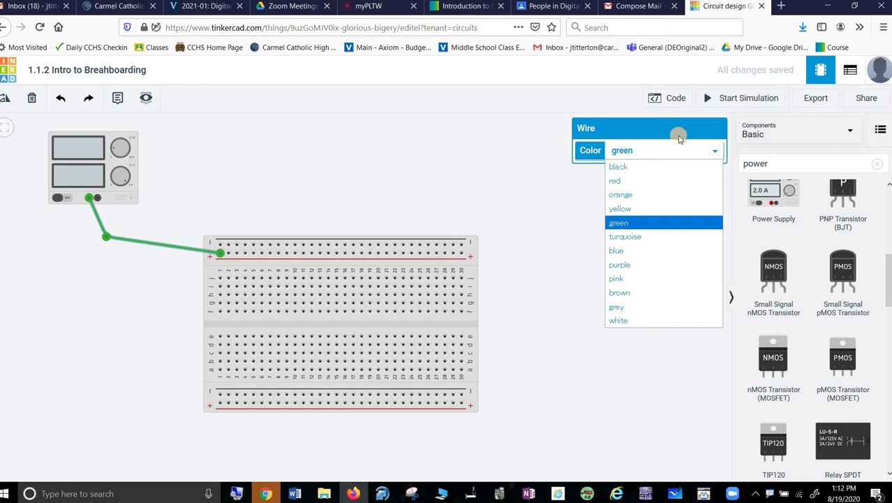
pyautogui.click(649, 179)
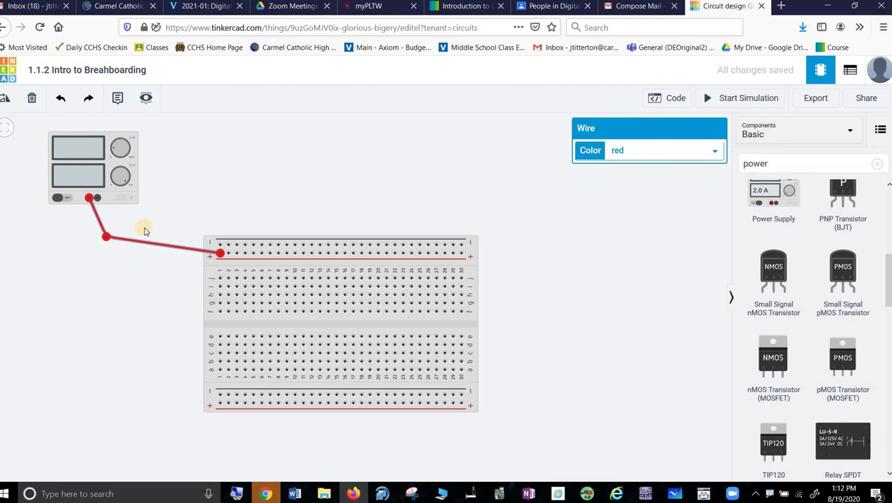
pyautogui.click(307, 229)
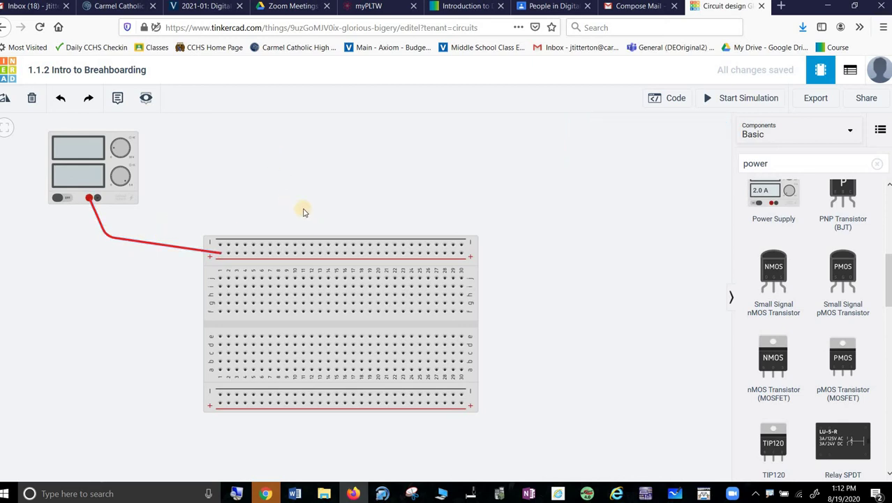
# Step: Wire the supply's negative terminal to the top negative rail and make it black
pyautogui.click(98, 198)
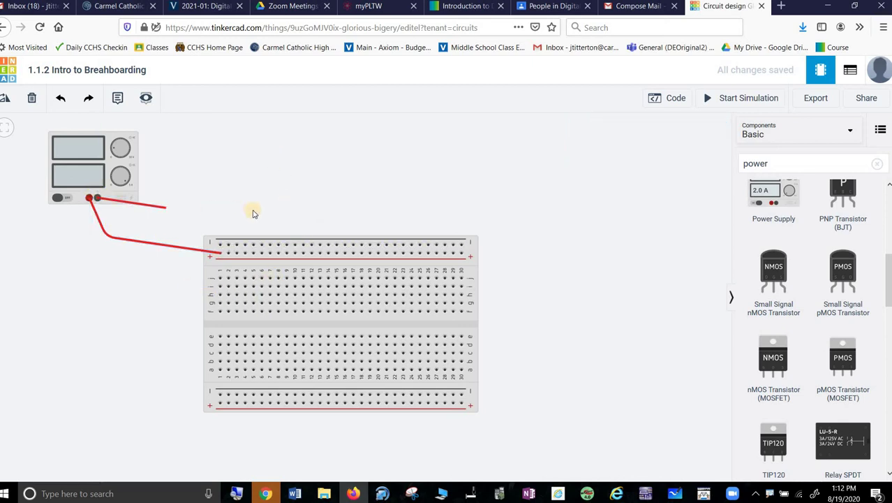
pyautogui.click(237, 244)
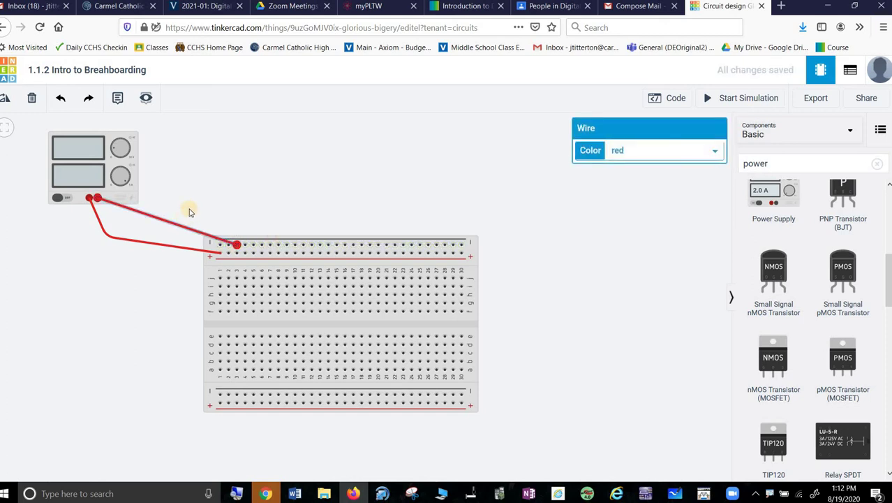
pyautogui.scroll(-3, 710, 151)
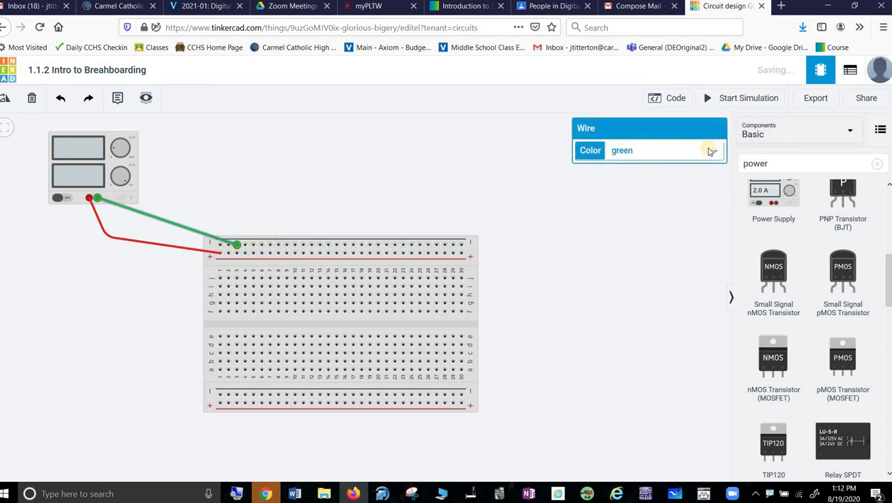
pyautogui.scroll(2, 711, 151)
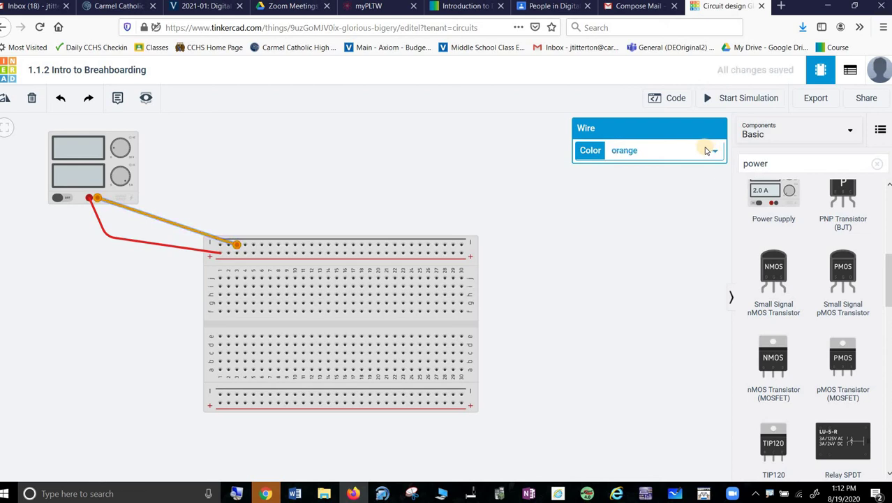
pyautogui.scroll(-3, 706, 150)
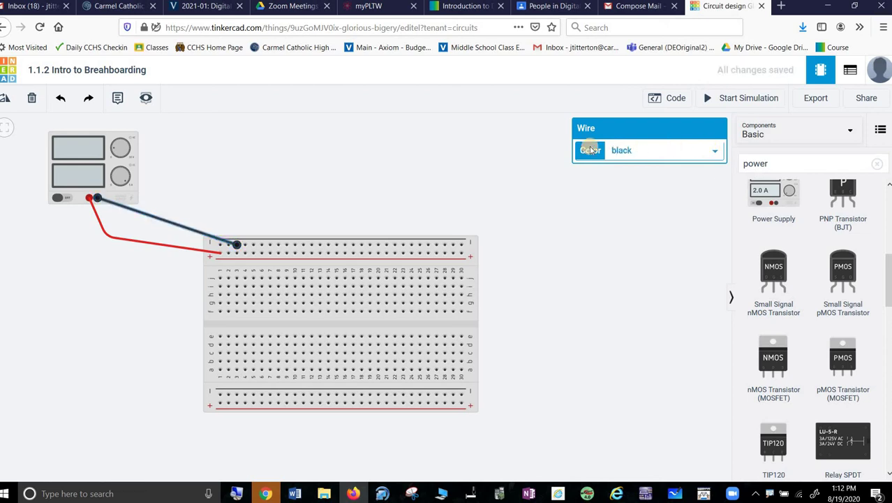
pyautogui.click(259, 200)
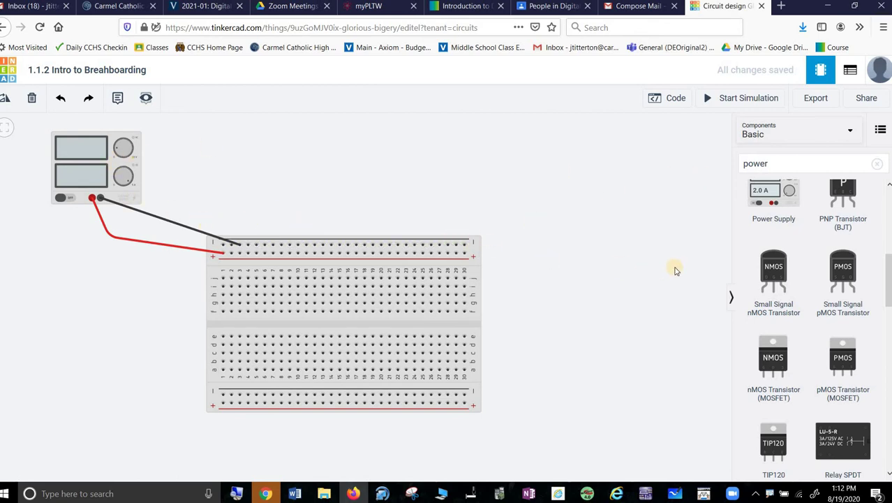
# Step: Add a resistor, rotate it horizontal, and place it on the breadboard's left side
pyautogui.doubleClick(788, 164)
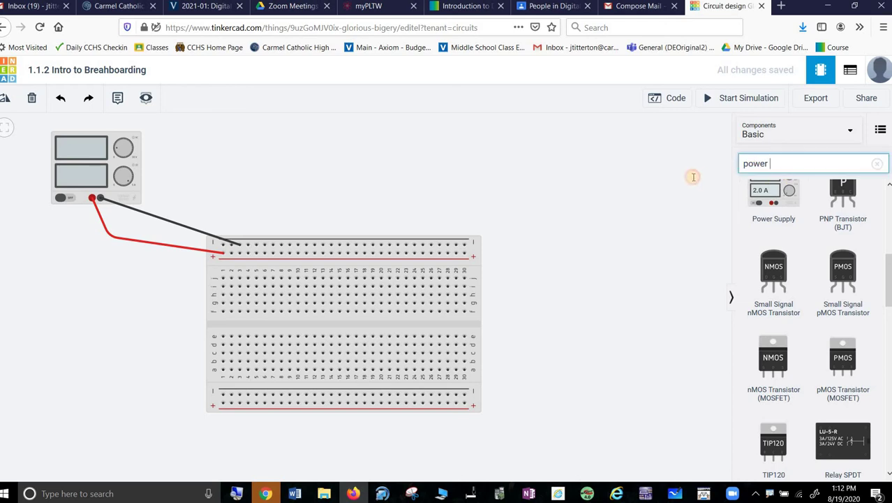
pyautogui.write('resist')
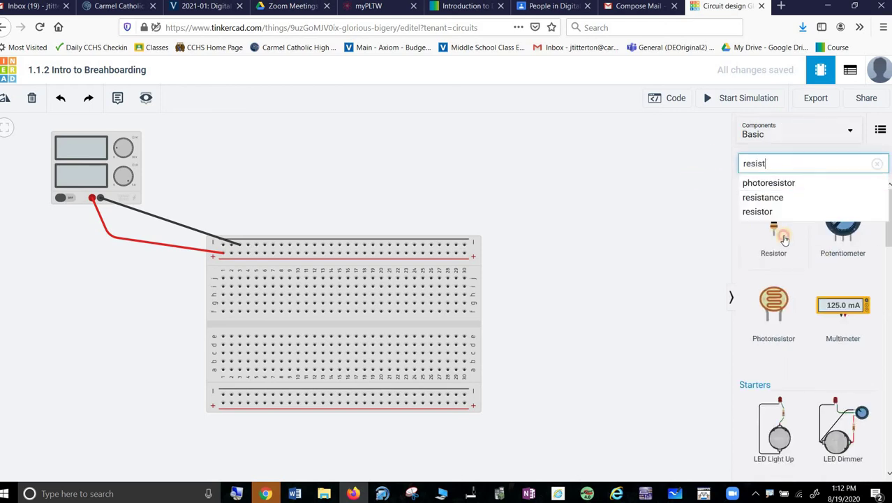
pyautogui.moveTo(772, 232); pyautogui.dragTo(529, 249)
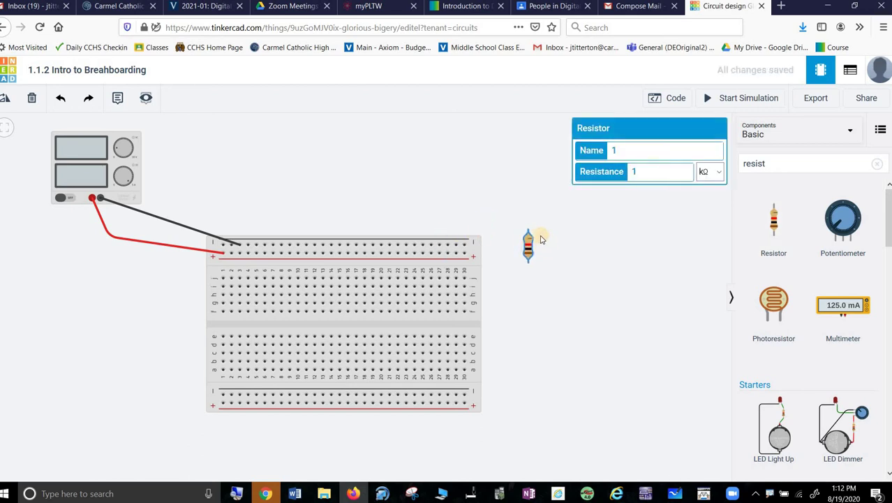
pyautogui.press('Down')
pyautogui.press('Down')
pyautogui.press('Right')
pyautogui.press('r')
pyautogui.press('r')
pyautogui.press('r')
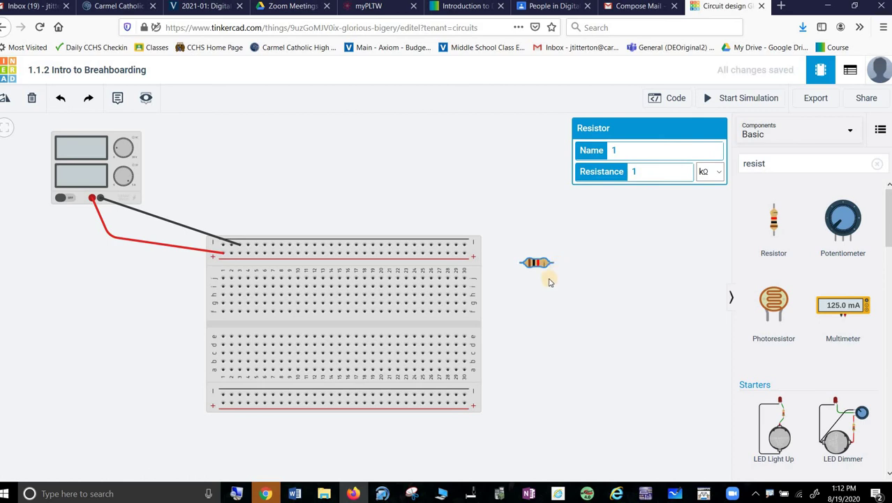
pyautogui.moveTo(539, 264); pyautogui.dragTo(284, 303)
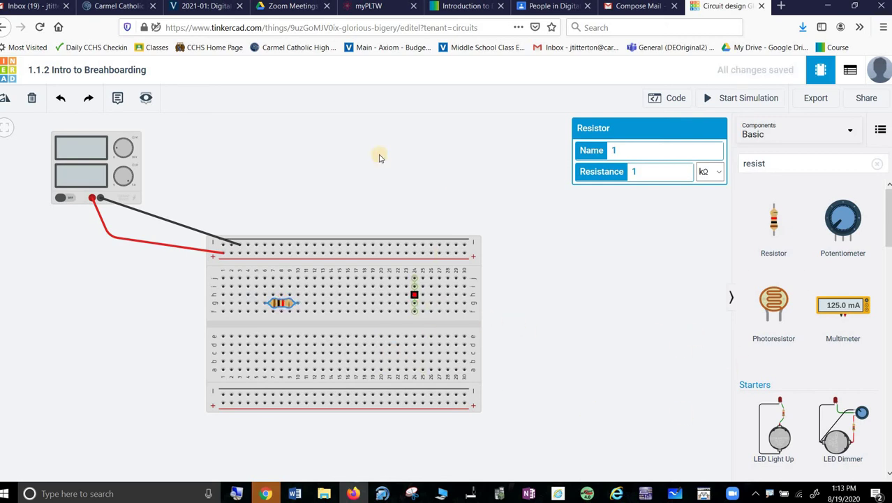
# Step: Run a red wire from the top positive rail to the resistor's column
pyautogui.click(254, 253)
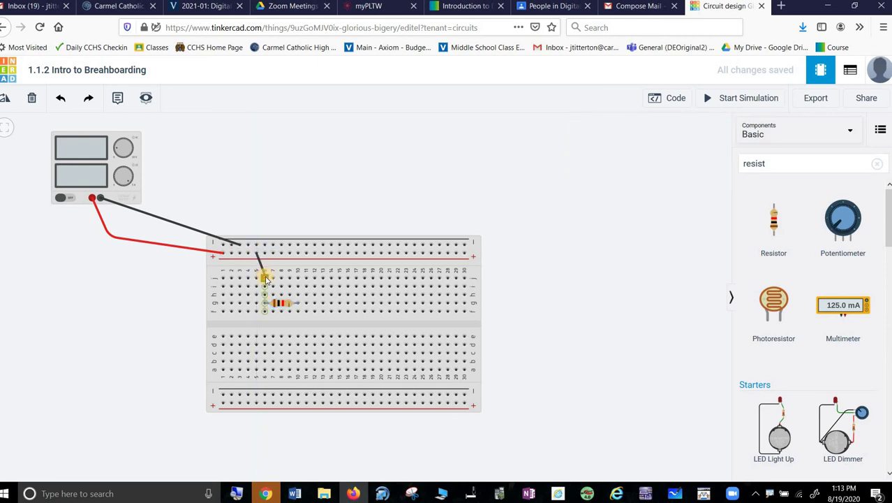
pyautogui.click(265, 277)
pyautogui.press('2')
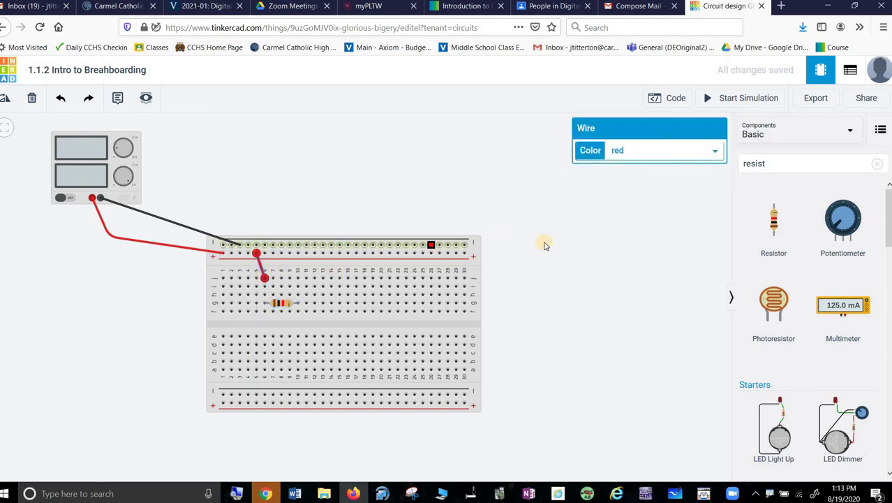
pyautogui.click(565, 242)
pyautogui.click(798, 164)
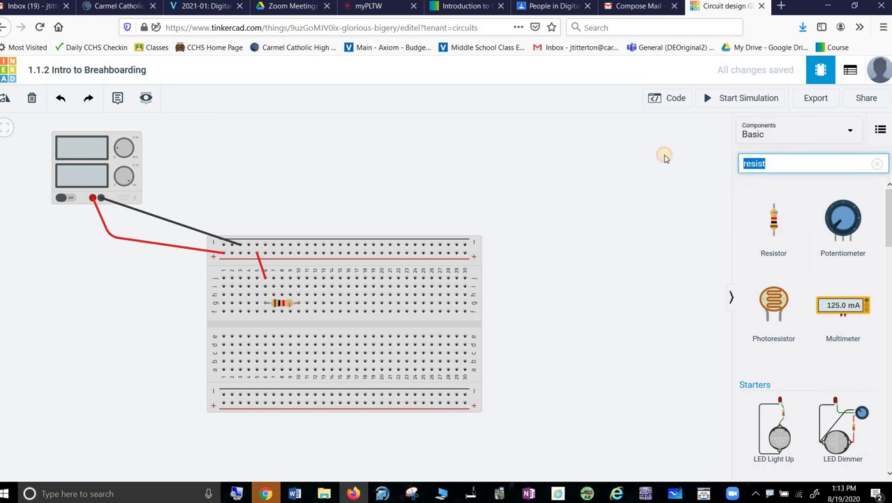
# Step: Search 'led' and place an upright red LED on the breadboard beside the resistor
pyautogui.write('led')
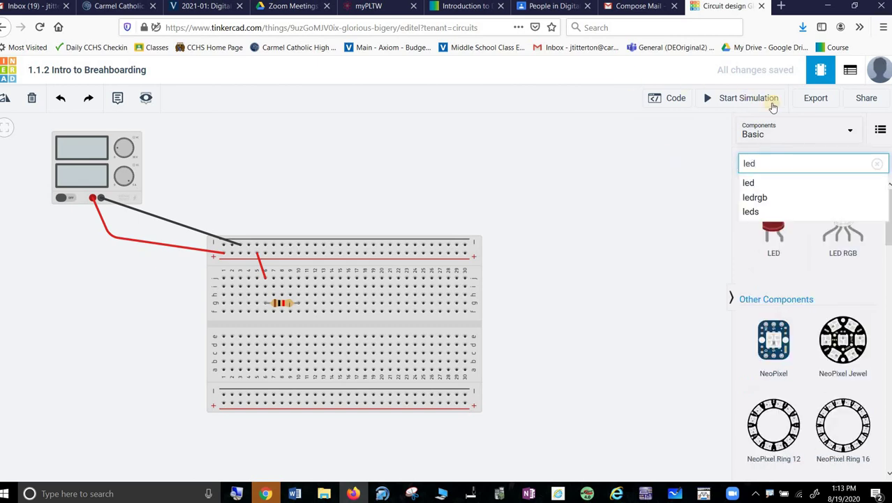
pyautogui.moveTo(785, 238); pyautogui.dragTo(556, 274)
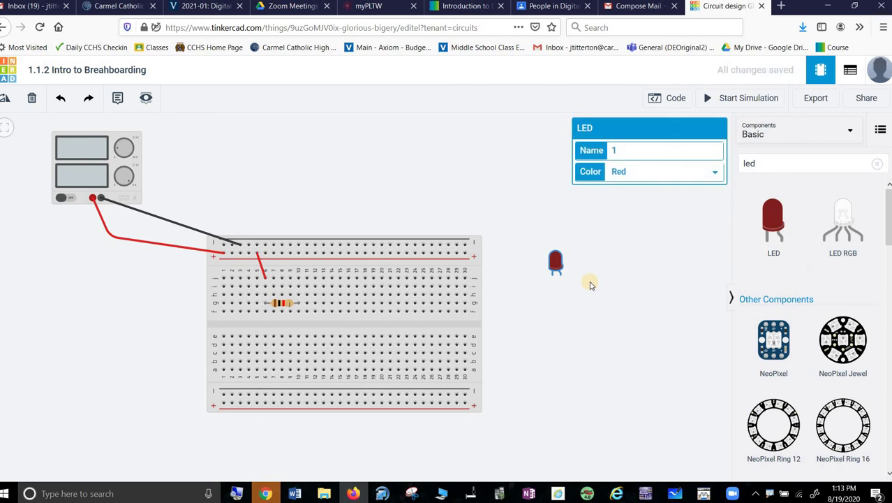
pyautogui.hotkey('ctrl', 'r')
pyautogui.hotkey('ctrl', 'r')
pyautogui.hotkey('ctrl', 'r')
pyautogui.hotkey('ctrl', 'r')
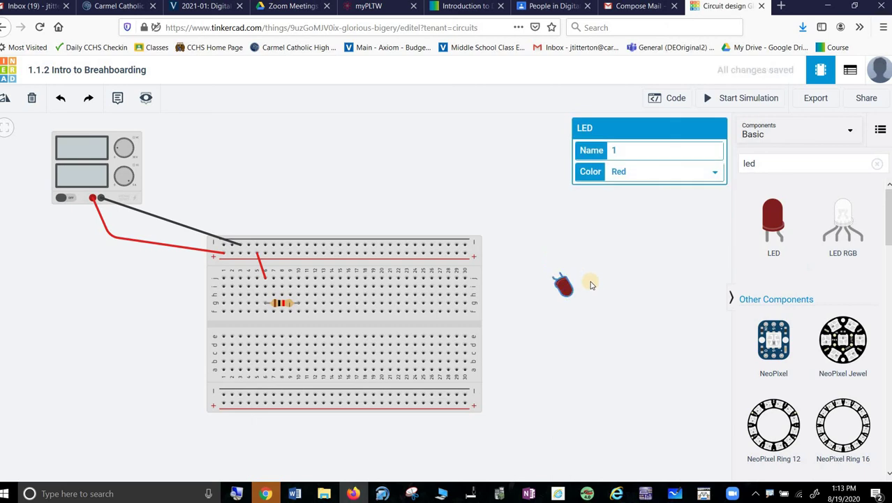
pyautogui.hotkey('ctrl', 'r')
pyautogui.hotkey('ctrl', 'r')
pyautogui.moveTo(563, 284); pyautogui.dragTo(304, 332)
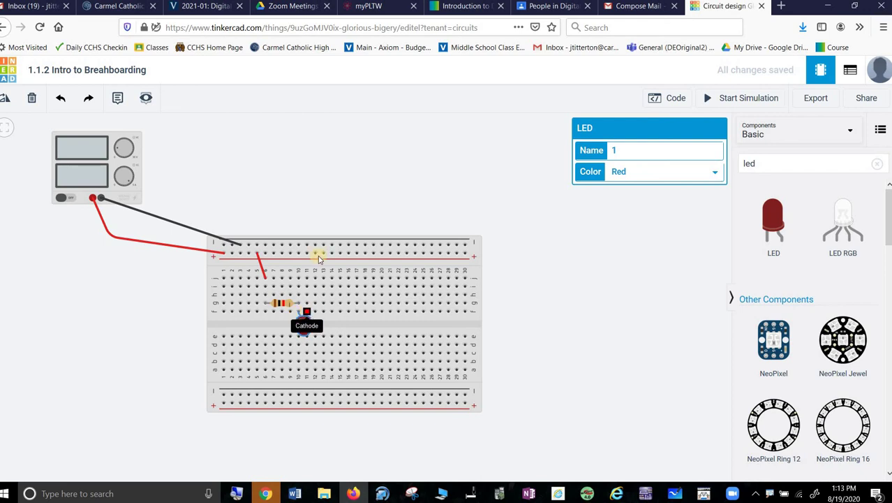
# Step: Connect the LED's cathode column to the top rail with a black wire
pyautogui.press('Escape')
pyautogui.click(298, 245)
pyautogui.click(298, 245)
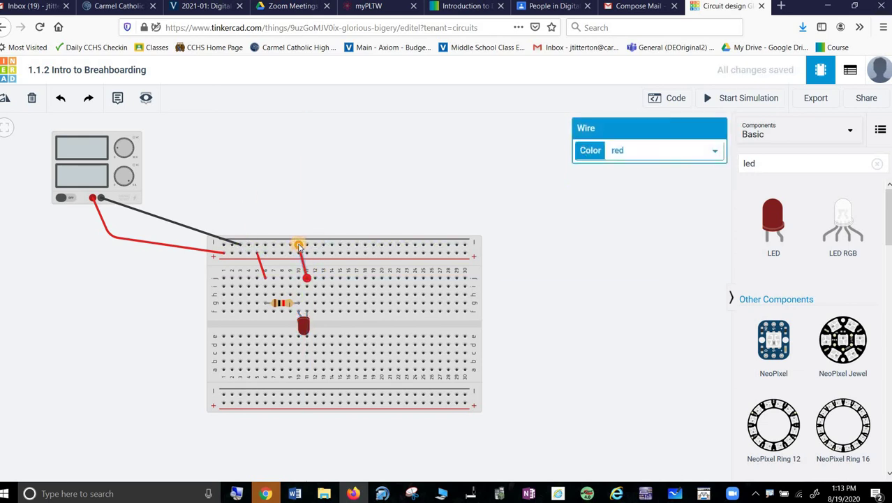
pyautogui.press('1')
pyautogui.click(484, 229)
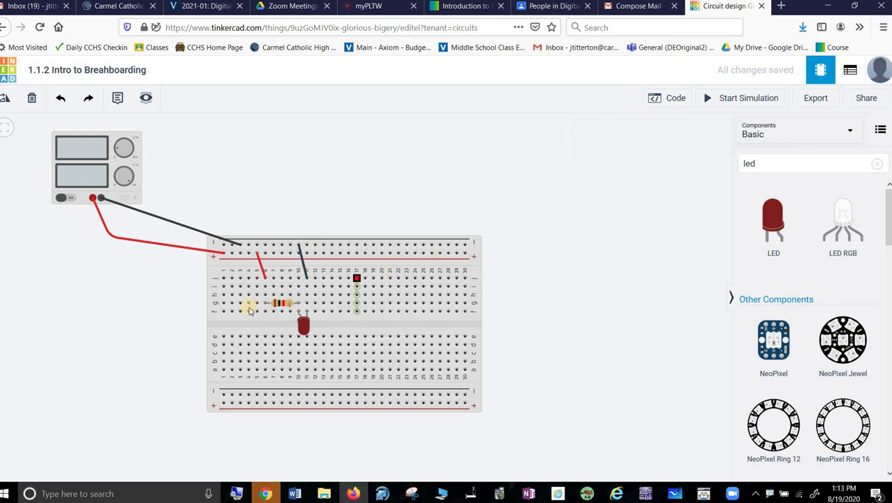
# Step: Change the resistor from 1 kΩ to 470 Ω by switching its unit to Ω
pyautogui.click(282, 304)
pyautogui.moveTo(281, 304); pyautogui.dragTo(282, 305)
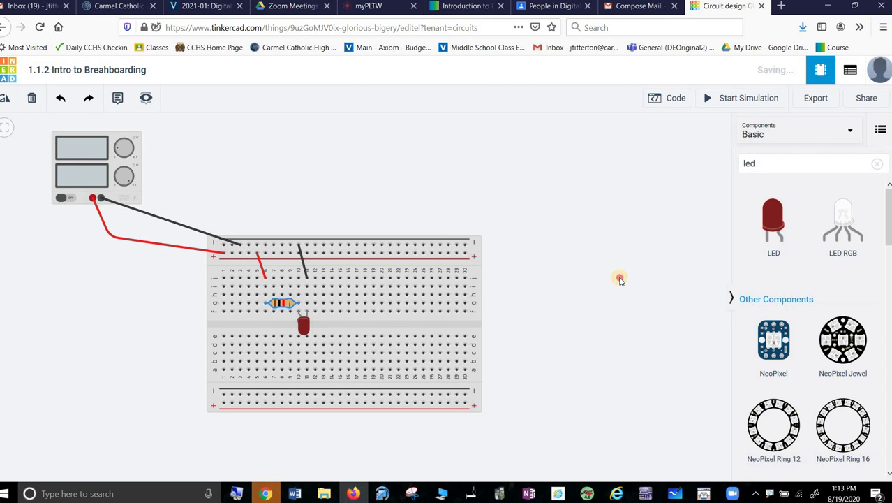
pyautogui.press('r')
pyautogui.press('r')
pyautogui.press('r')
pyautogui.click(290, 307)
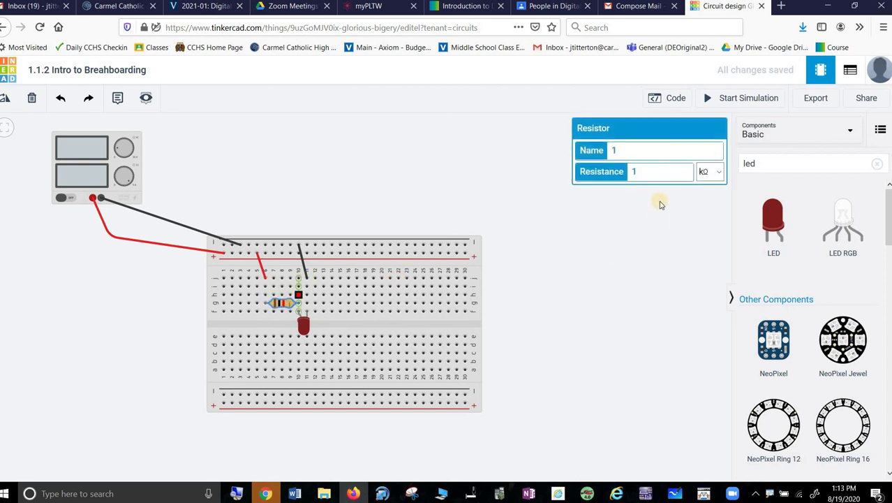
pyautogui.click(718, 173)
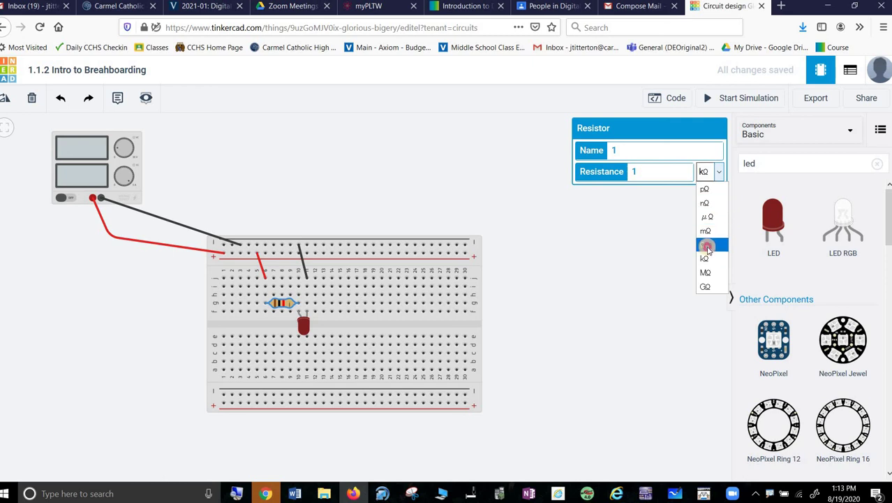
pyautogui.click(703, 244)
pyautogui.moveTo(656, 175); pyautogui.dragTo(588, 176)
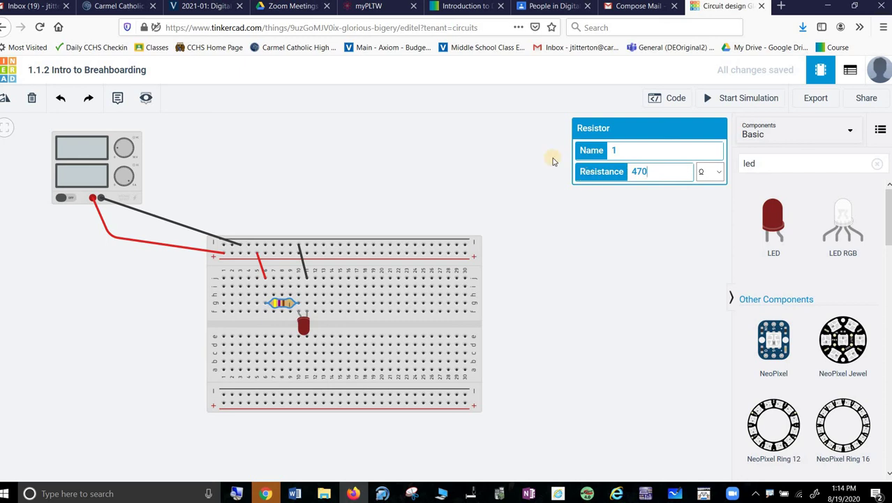
pyautogui.click(622, 255)
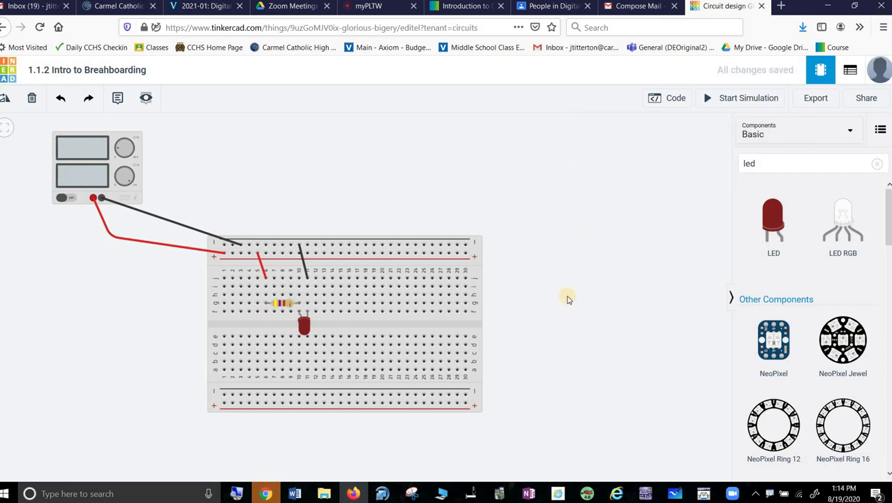
pyautogui.click(708, 98)
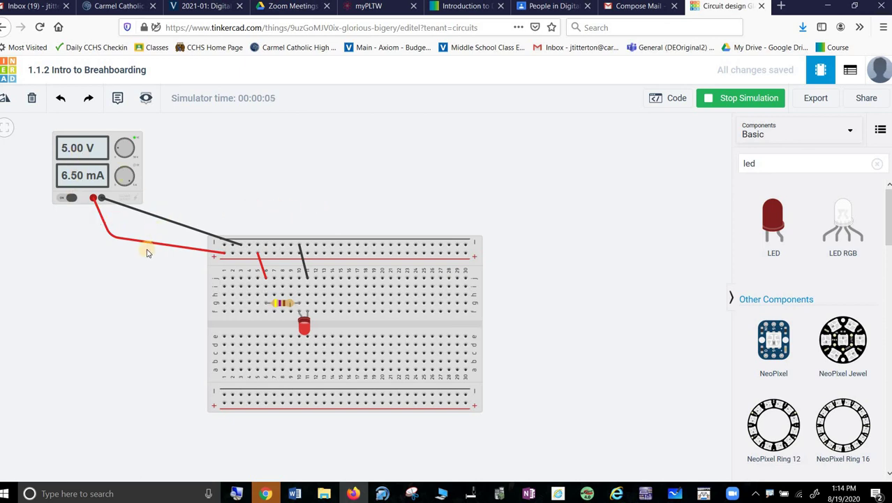
pyautogui.click(64, 199)
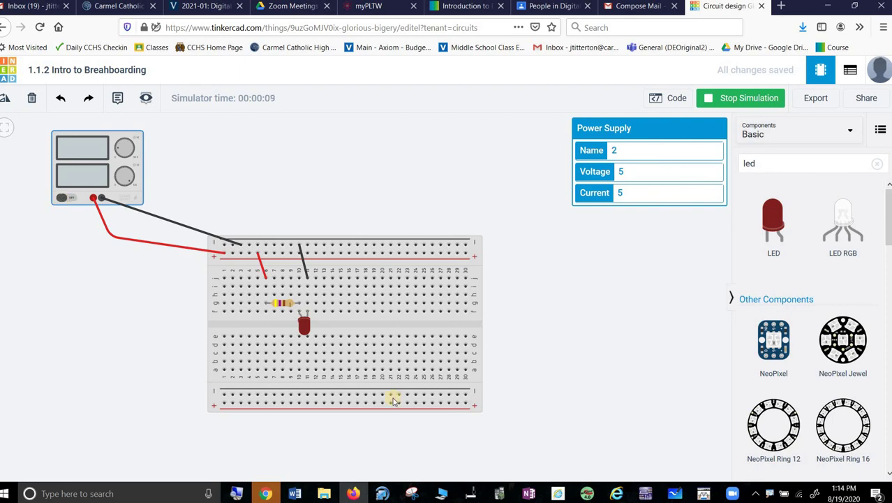
pyautogui.click(63, 200)
pyautogui.click(64, 200)
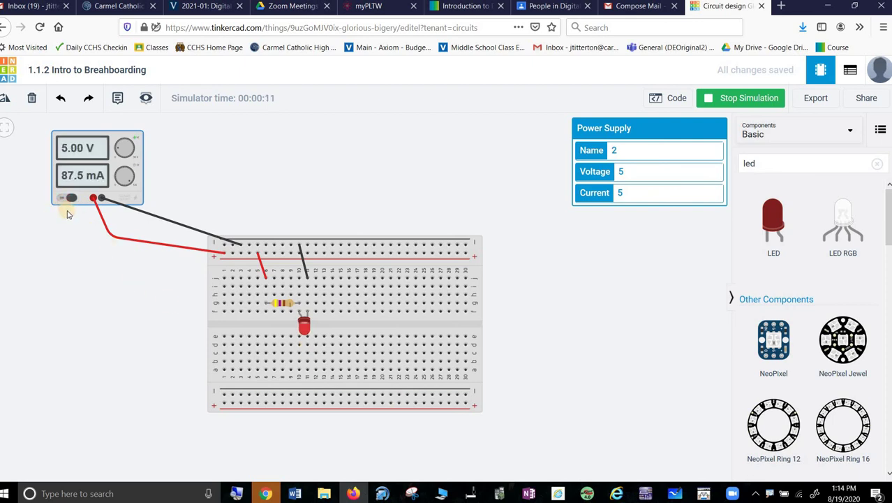
pyautogui.click(68, 201)
pyautogui.click(70, 200)
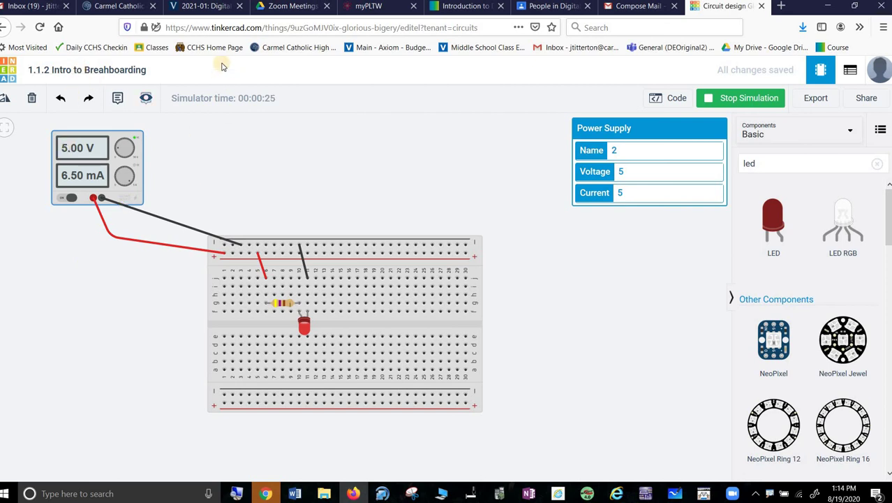
pyautogui.click(753, 98)
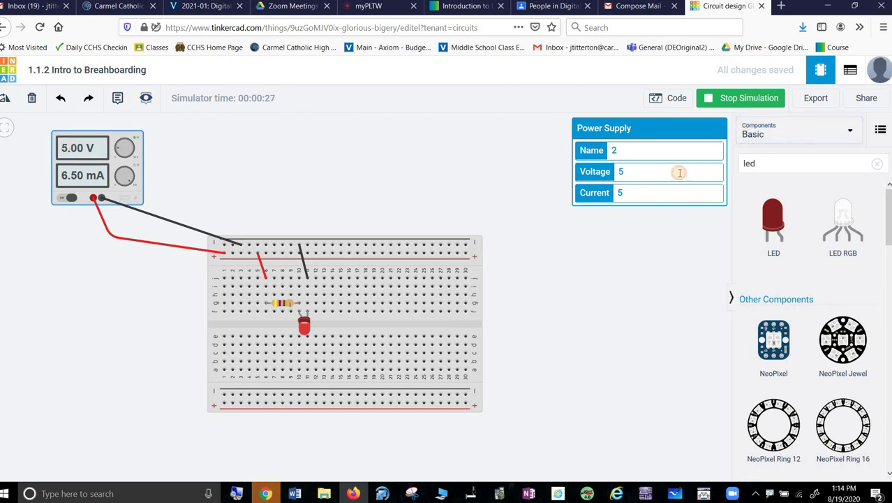
pyautogui.click(81, 69)
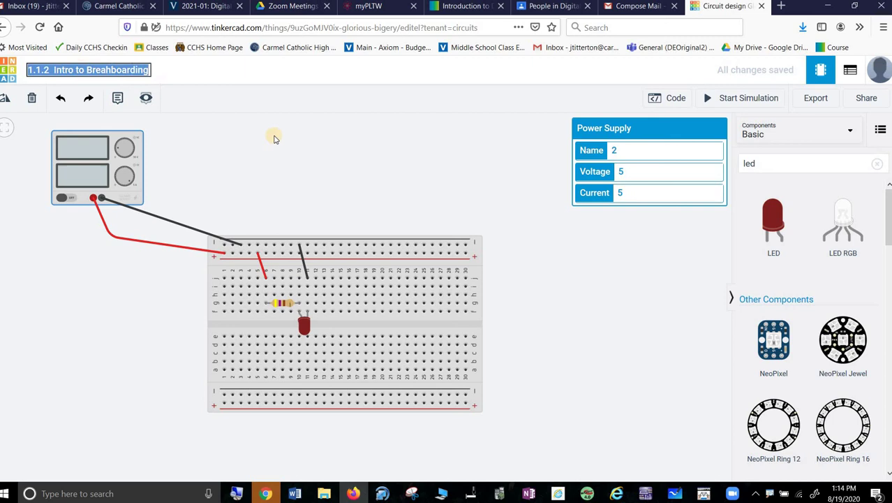
pyautogui.click(322, 162)
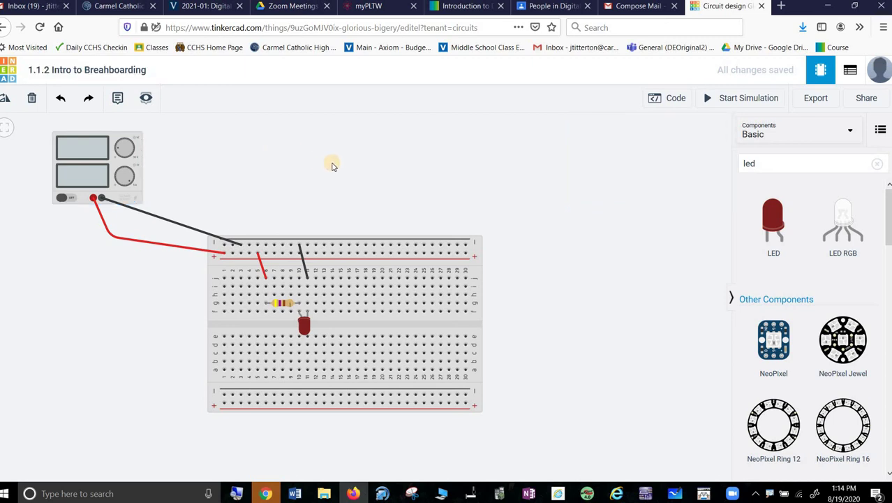